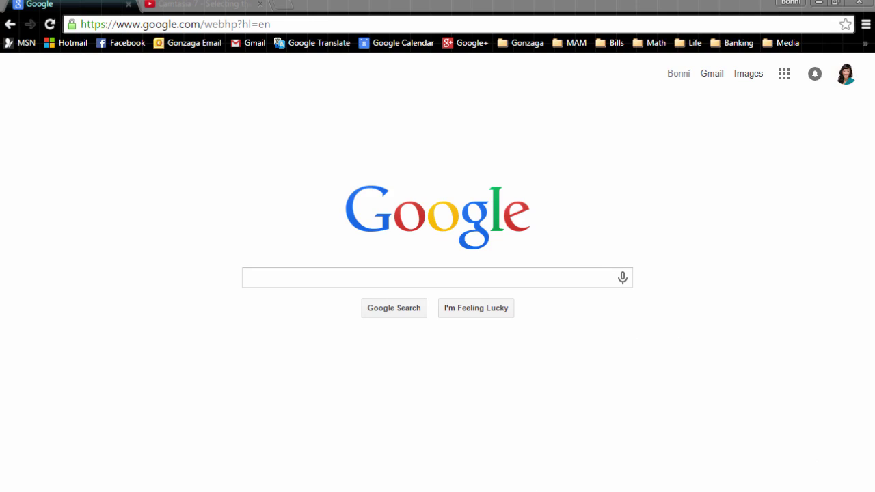
Switch to Command Prompt, run javac and java -version to check for an existing Java installation, and minimize the window
key(alt+Tab)
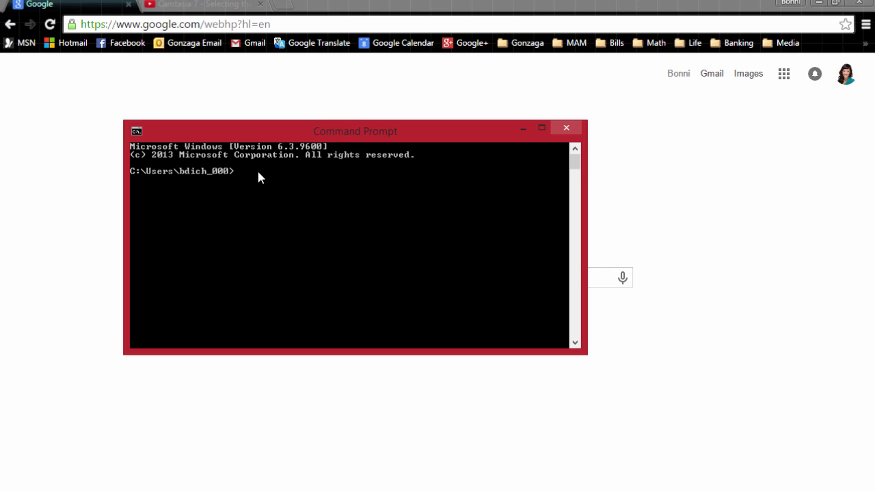
text(javac)
key(Return)
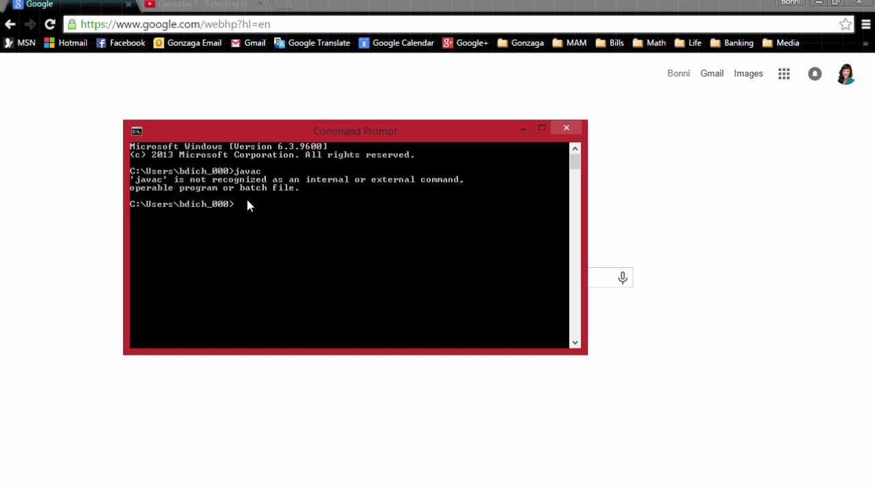
text(java -version)
key(Return)
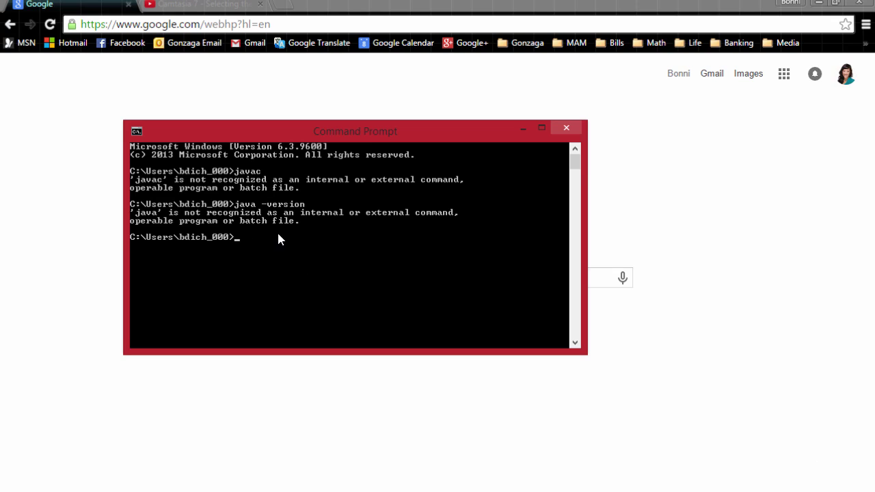
click(521, 129)
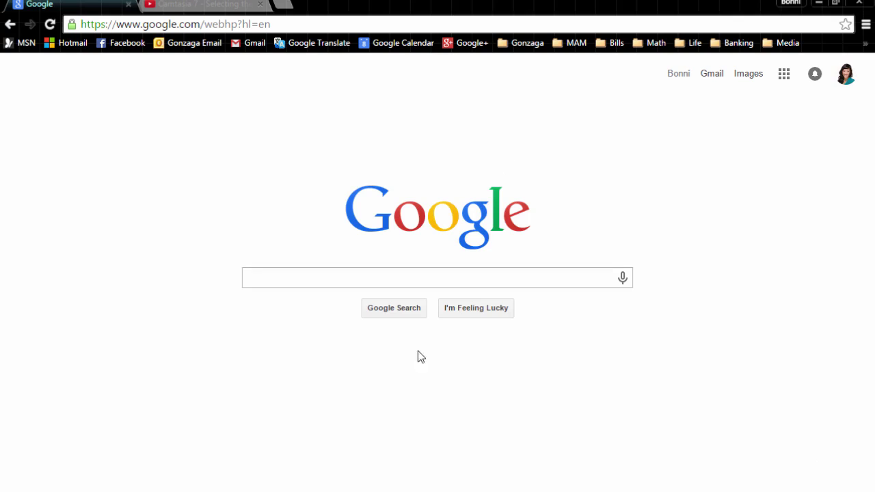
Search Google for "java jdk install" and open Oracle's Java SE Downloads result
click(289, 276)
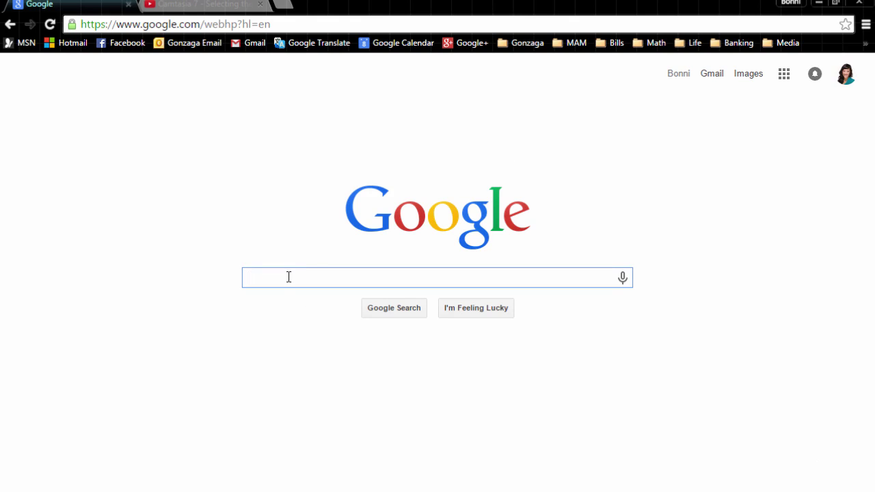
text(java j)
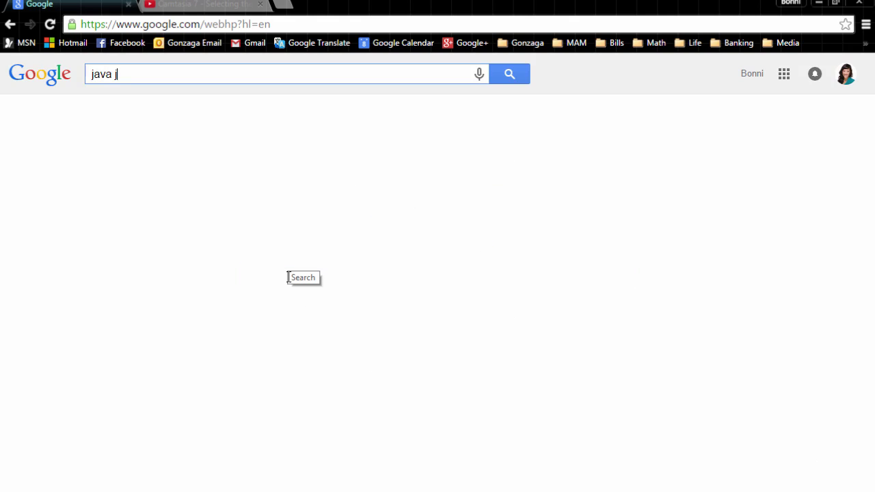
text(dk install)
key(Return)
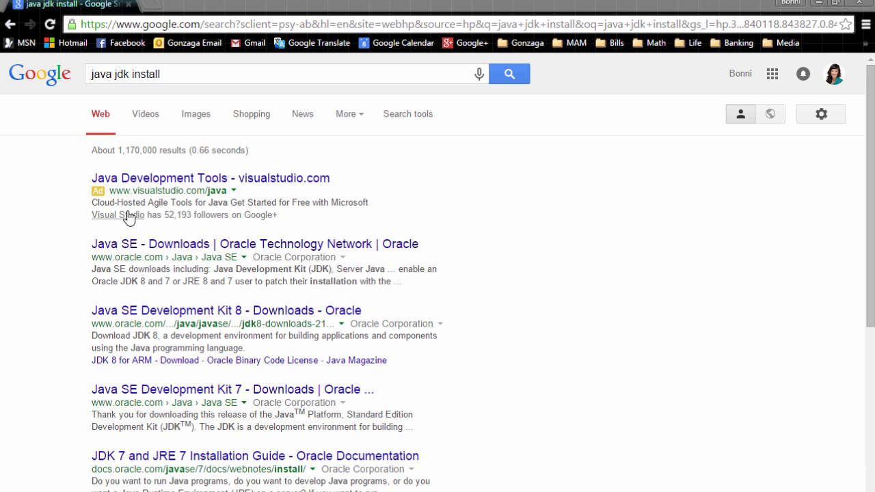
click(163, 244)
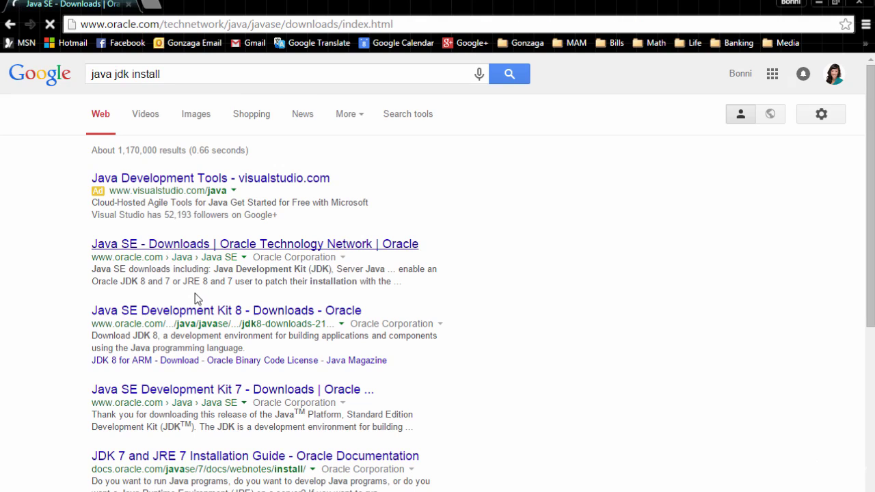
Open the JDK download page for Java SE 8u45 and bring its list of platform installers into view
scroll(327, 421, down, 1)
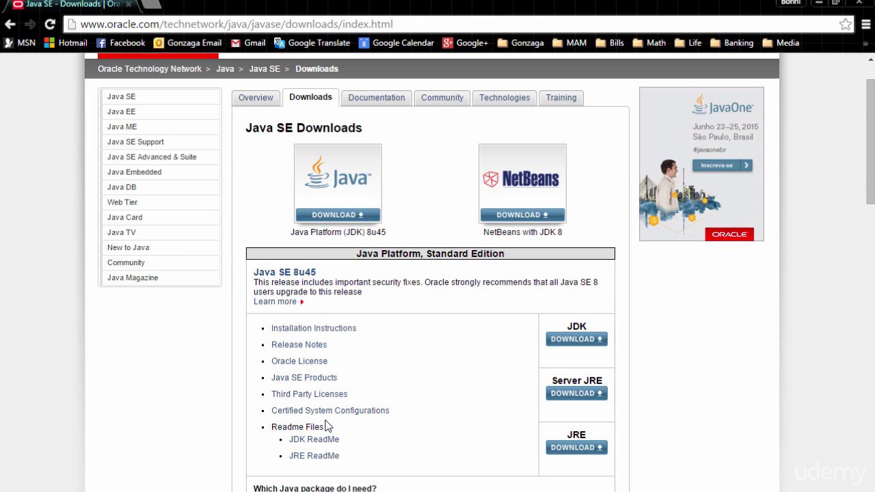
scroll(327, 427, down, 3)
scroll(327, 427, down, 5)
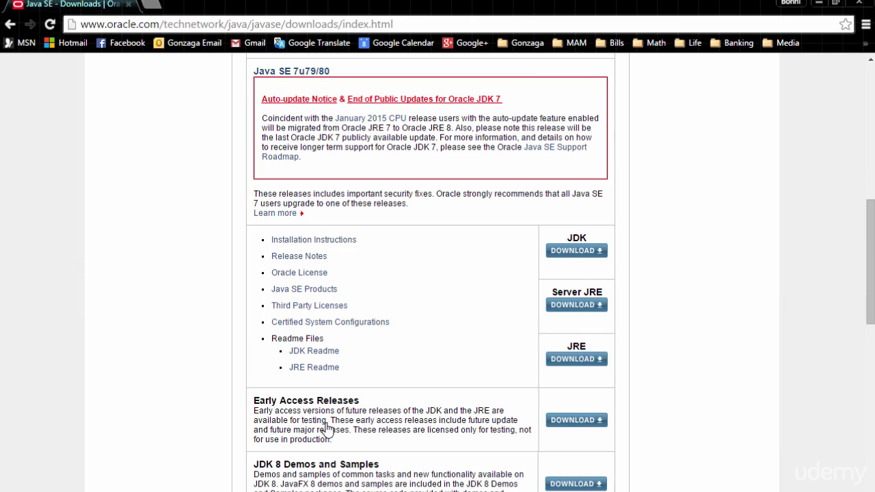
scroll(326, 428, down, 2)
scroll(327, 428, up, 10)
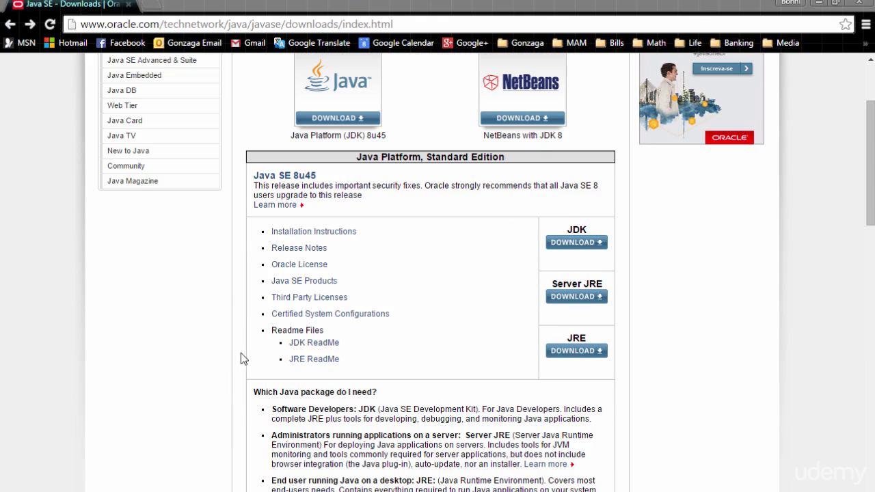
click(581, 243)
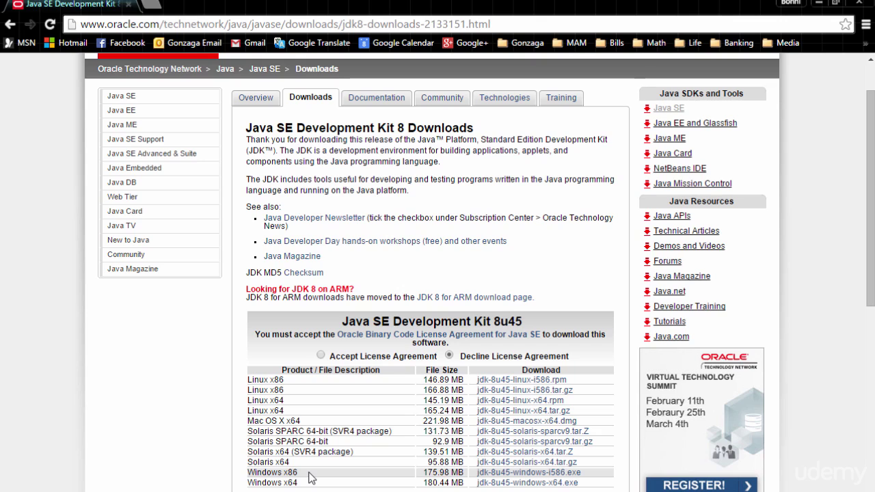
scroll(308, 476, down, 1)
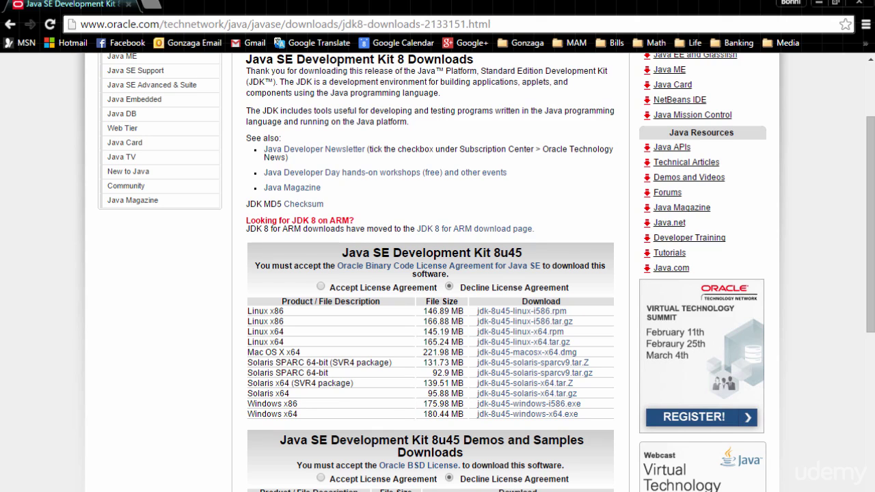
Check the computer's system type on the System page of Control Panel, and close the window
key(super)
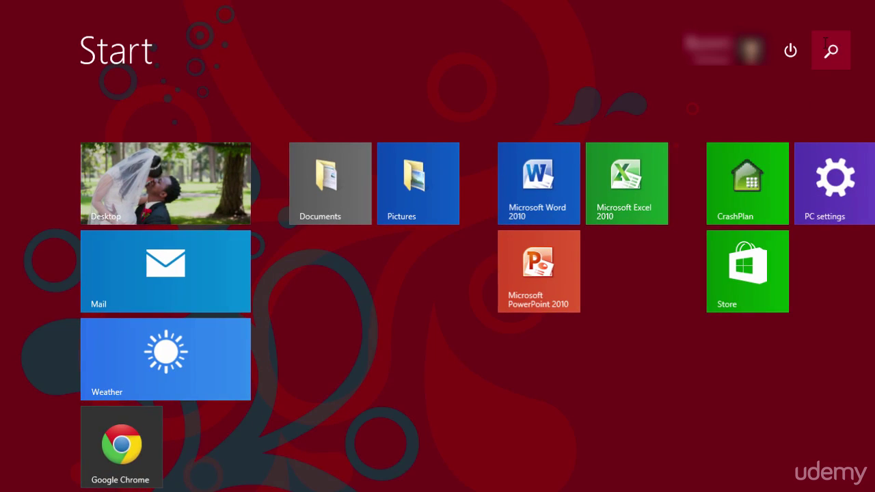
click(826, 48)
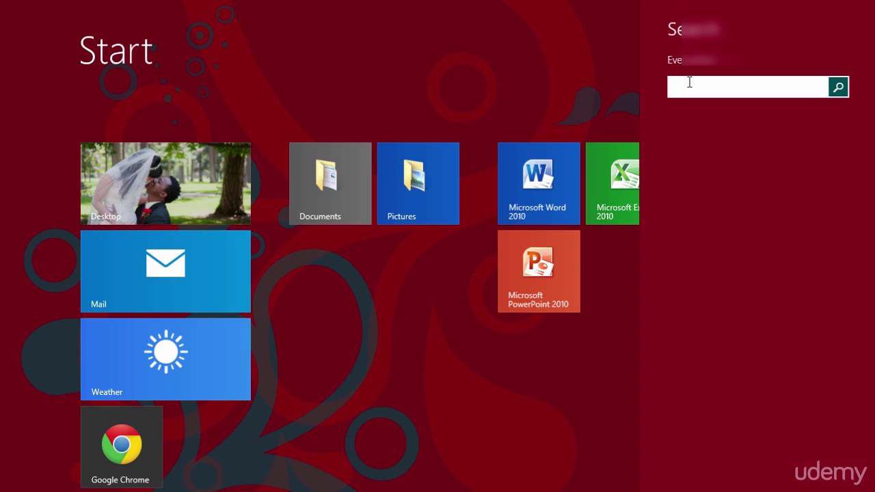
text(ontro)
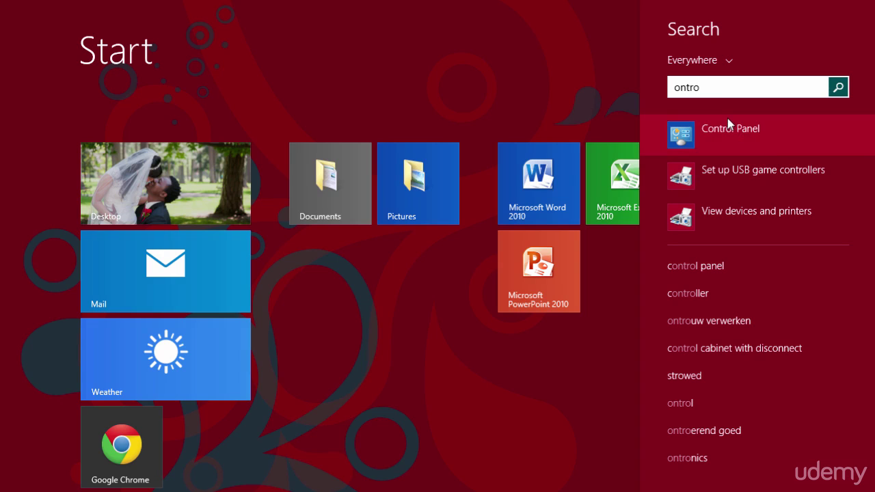
click(730, 127)
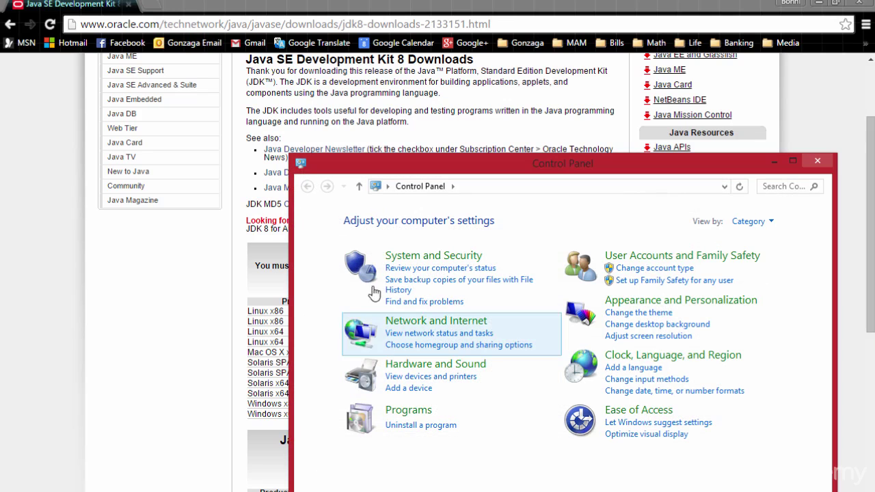
click(448, 256)
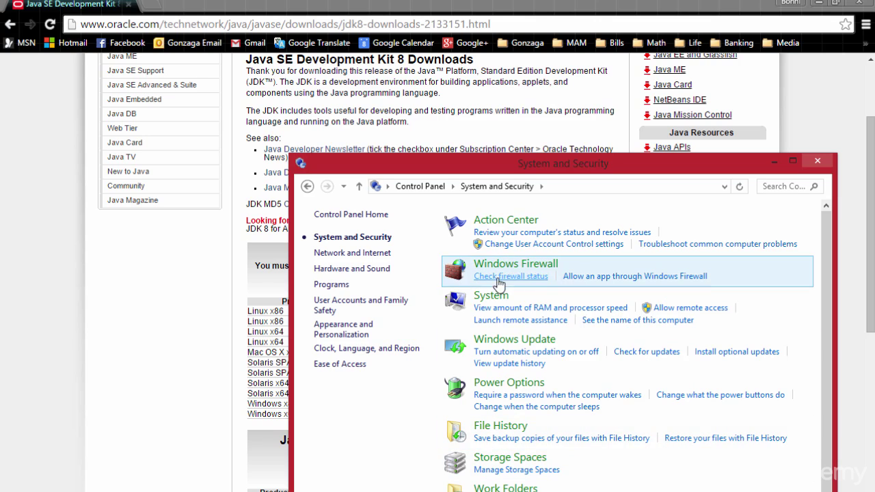
click(497, 296)
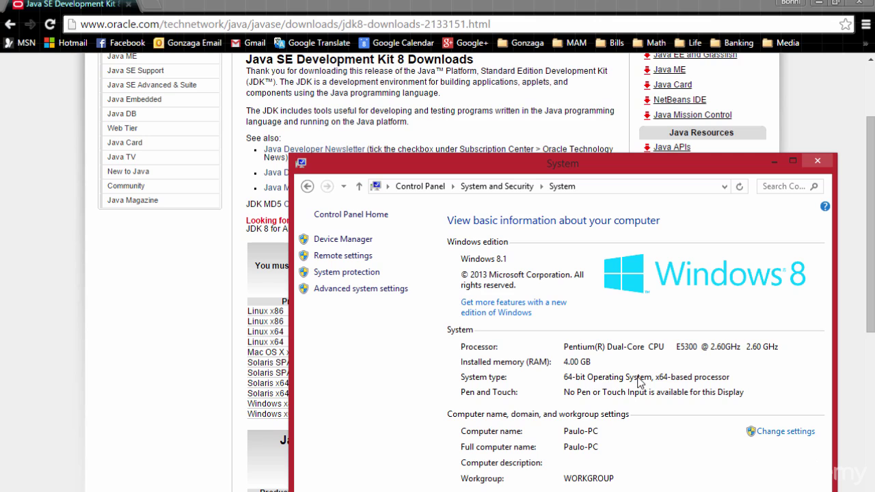
drag(459, 167, 594, 136)
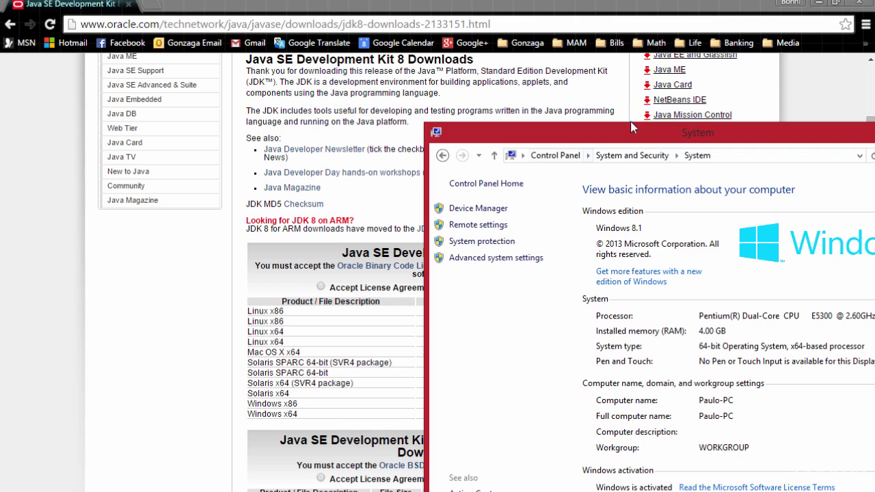
drag(684, 127, 566, 148)
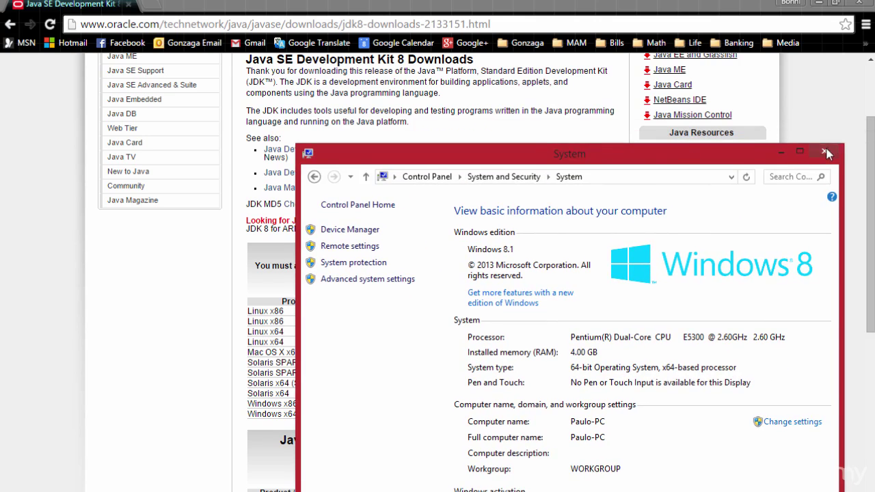
click(824, 151)
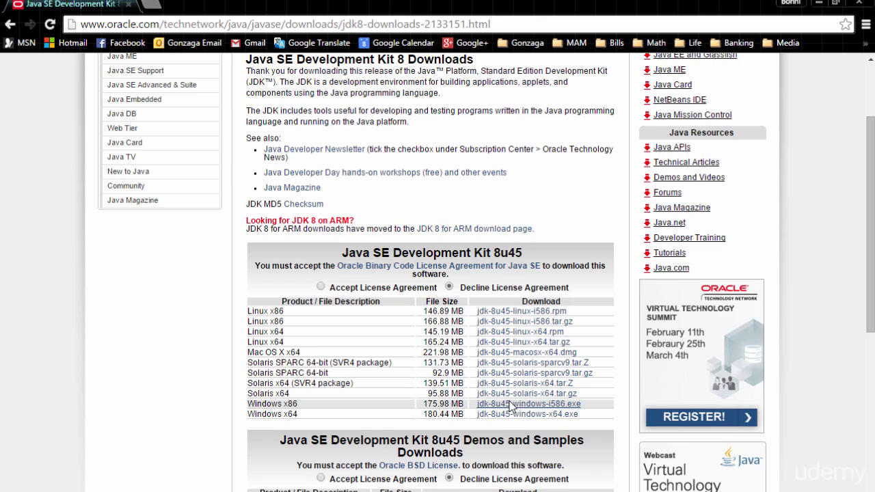
Accept the license agreement for Java SE Development Kit 8u45 and download the Windows x64 installer, jdk-8u45-windows-x64.exe
click(506, 415)
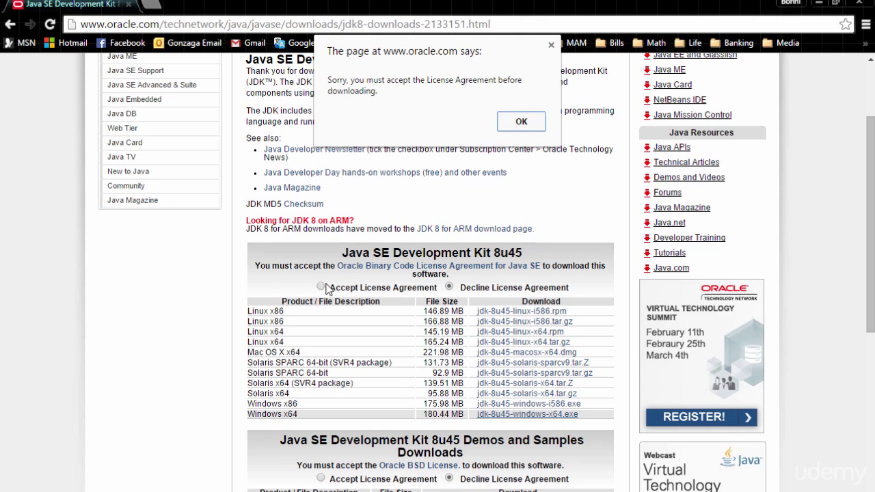
click(517, 123)
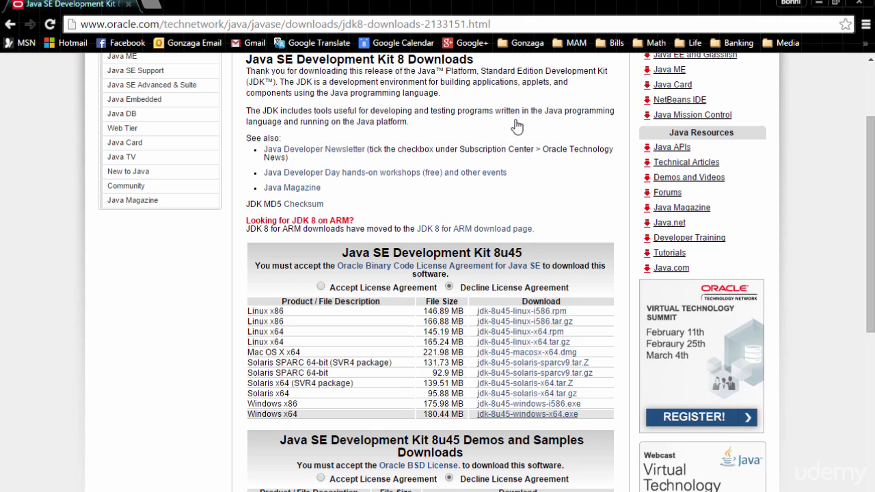
click(321, 288)
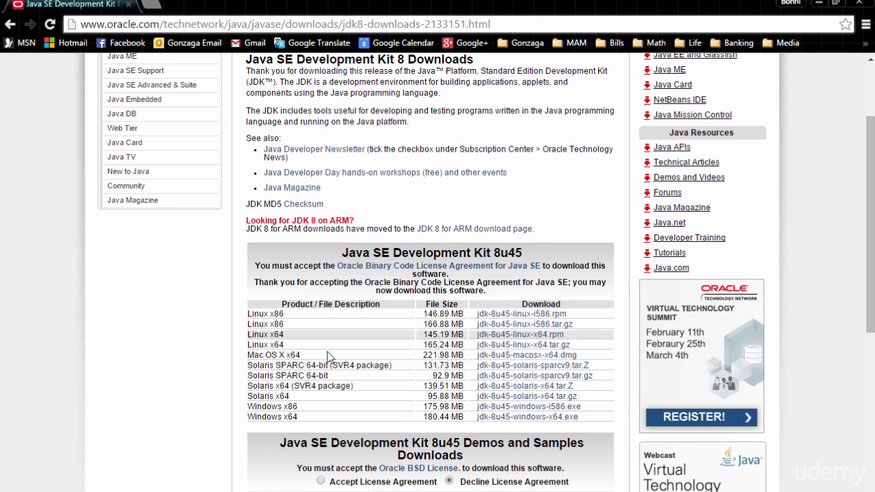
click(505, 417)
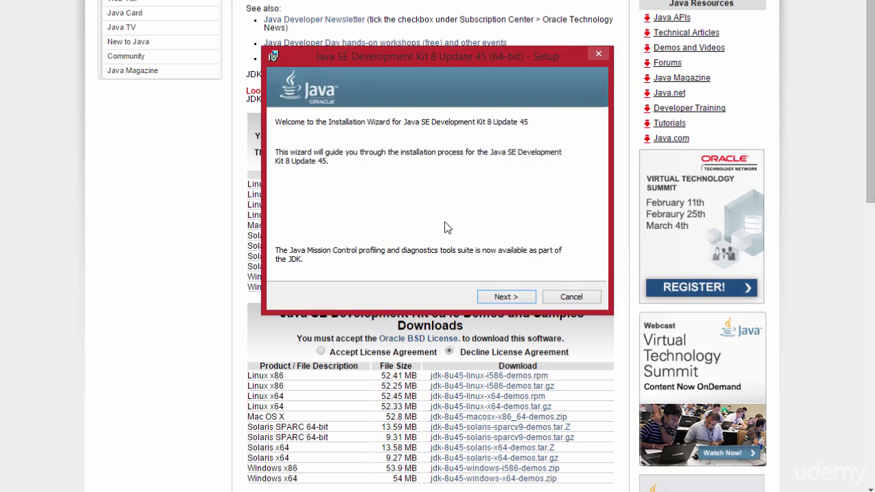
Begin the JDK setup wizard and confirm C:\Program Files\Java\jdk1.8.0_45\ as the destination folder
click(514, 300)
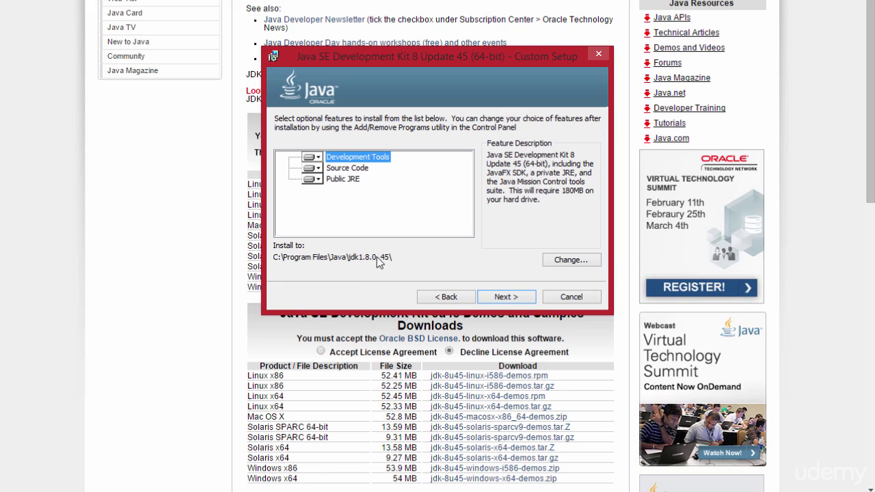
click(570, 260)
click(421, 264)
drag(398, 265, 319, 267)
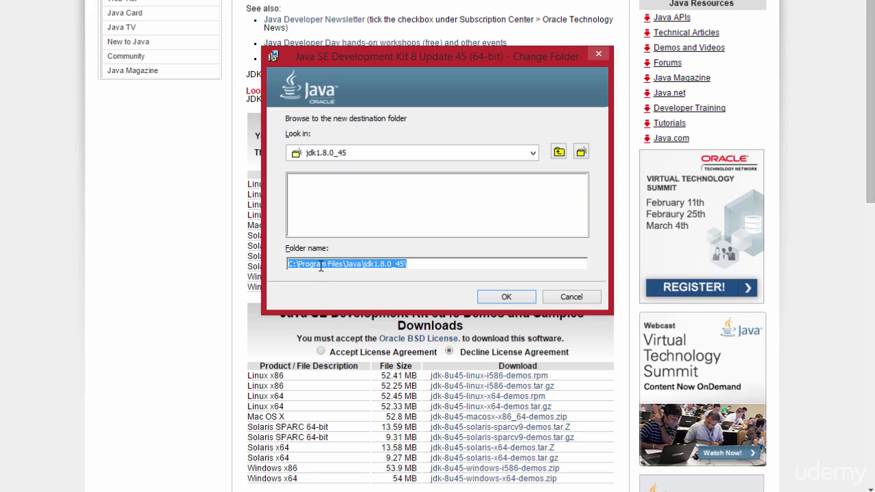
click(506, 296)
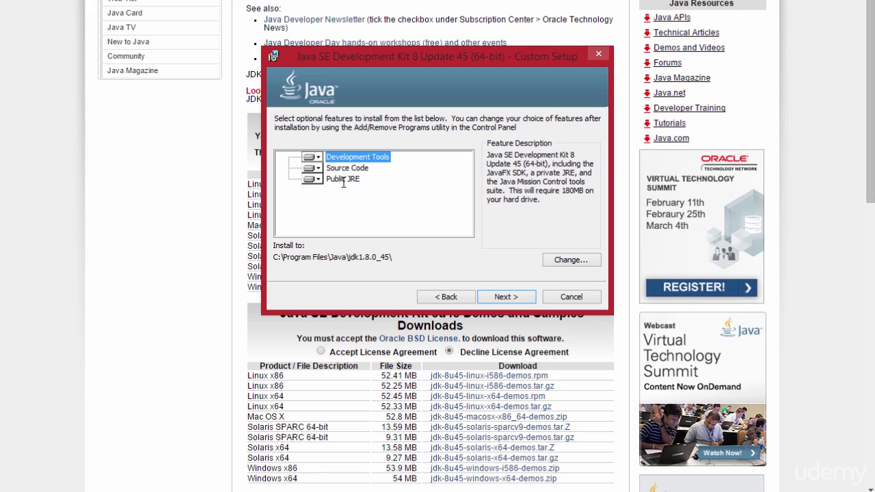
Install the JDK with the default features, accept the default JRE folder C:\Program Files\Java\jre1.8.0_45\, and close the finished installer
click(506, 295)
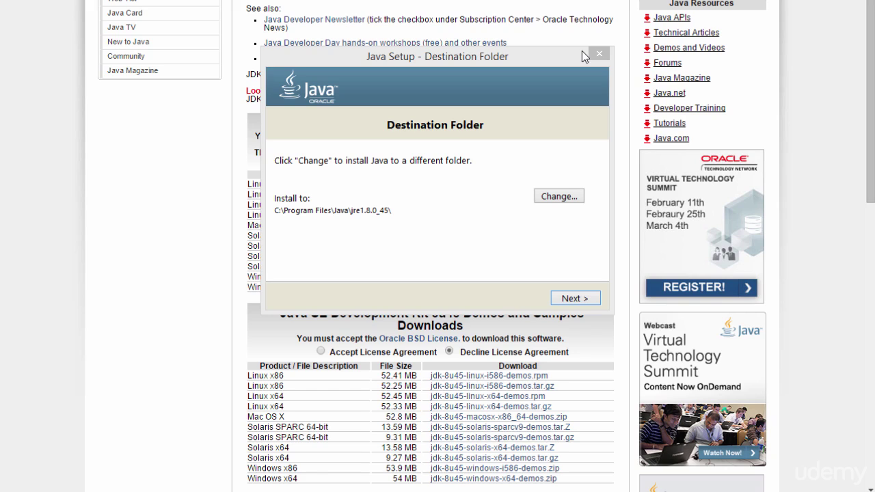
key(Return)
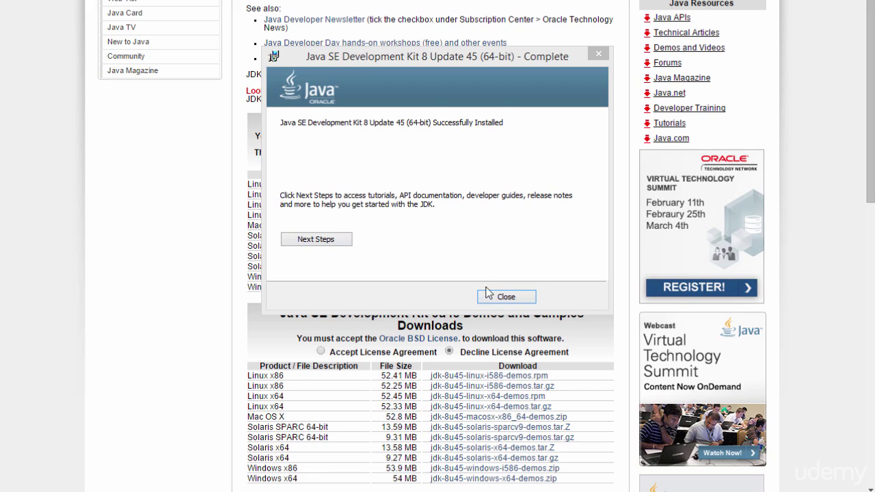
click(507, 297)
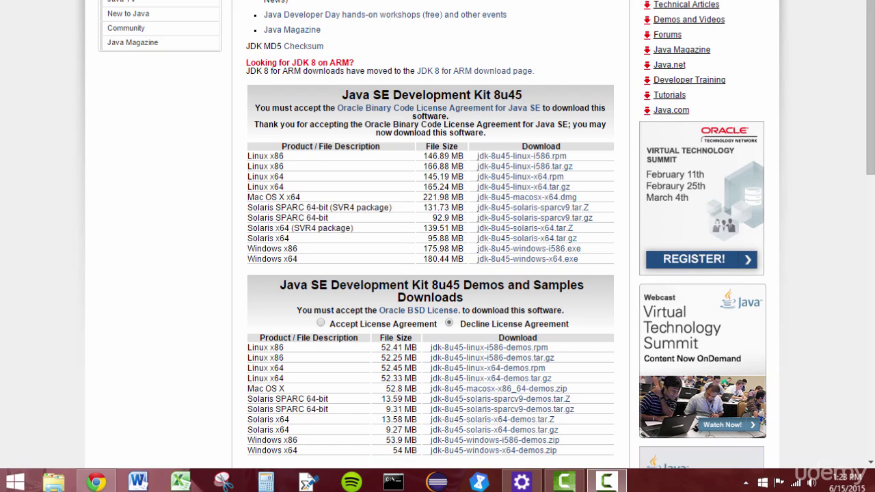
Open Command Prompt by searching for cmd and check the installed Java version with java -version
click(15, 481)
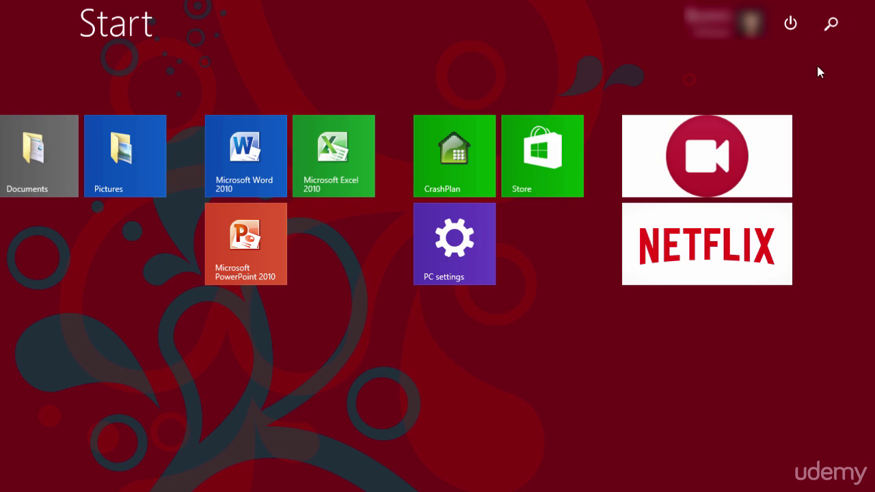
click(831, 25)
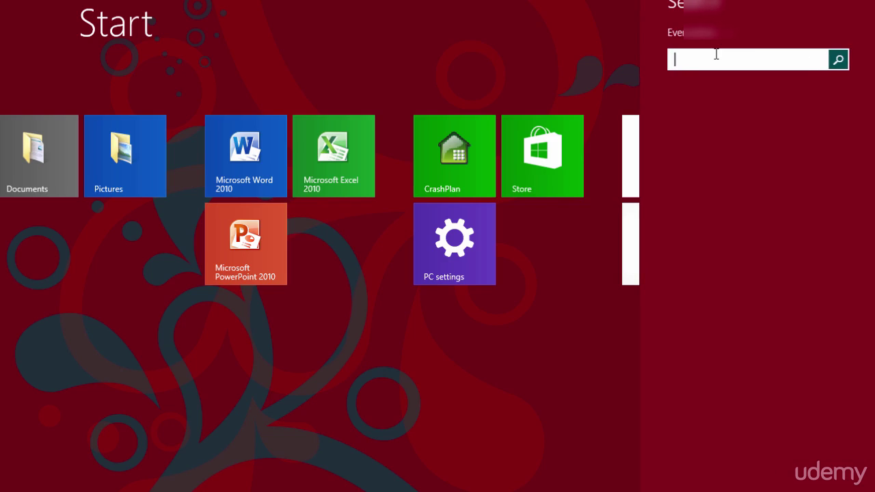
text(cmd)
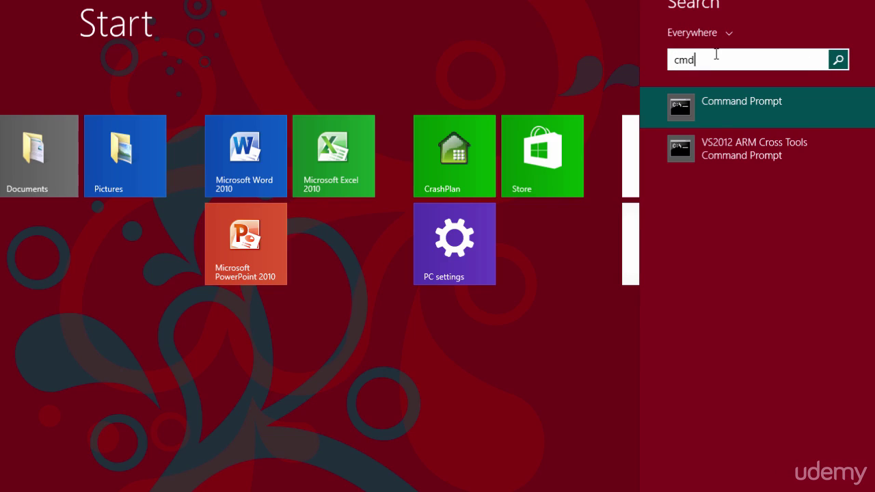
click(725, 104)
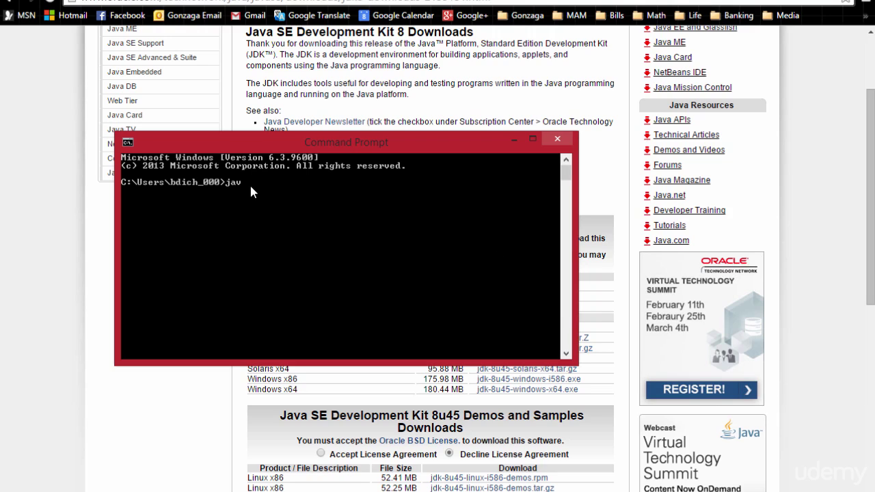
text(java -version)
key(Return)
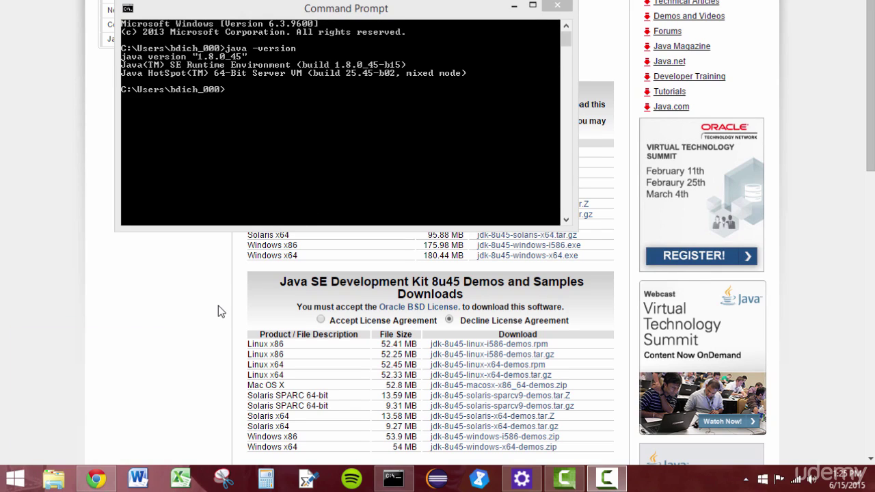
Search the system for "envir" and open the environment variables settings for the current account
click(13, 481)
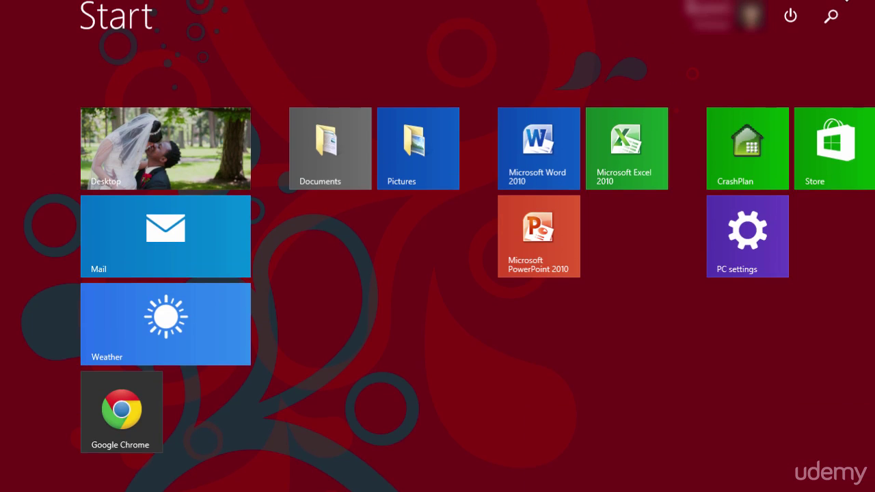
click(834, 18)
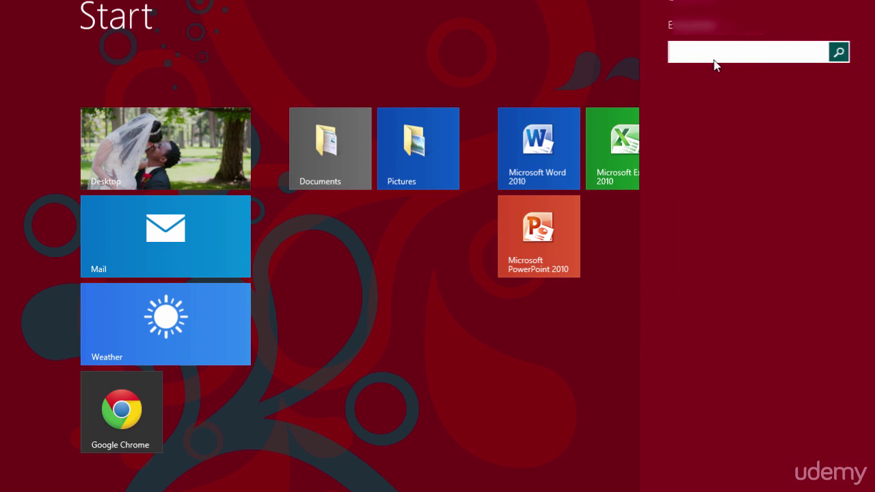
text(envir)
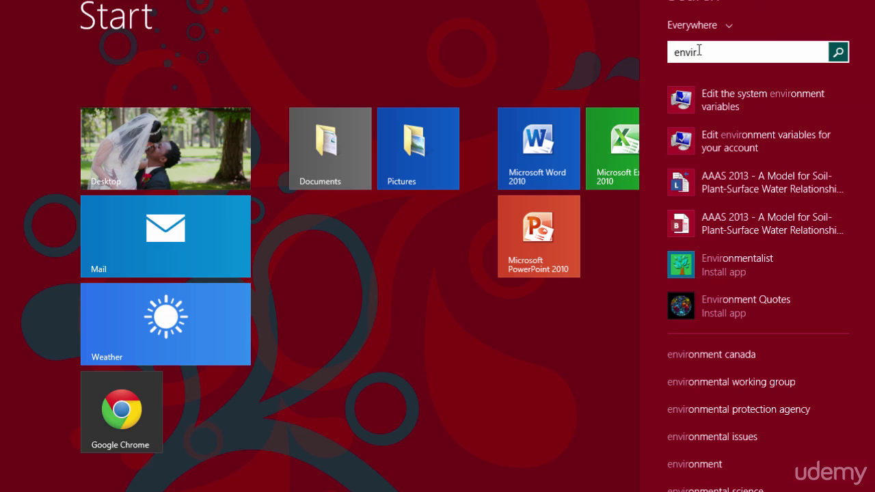
click(737, 151)
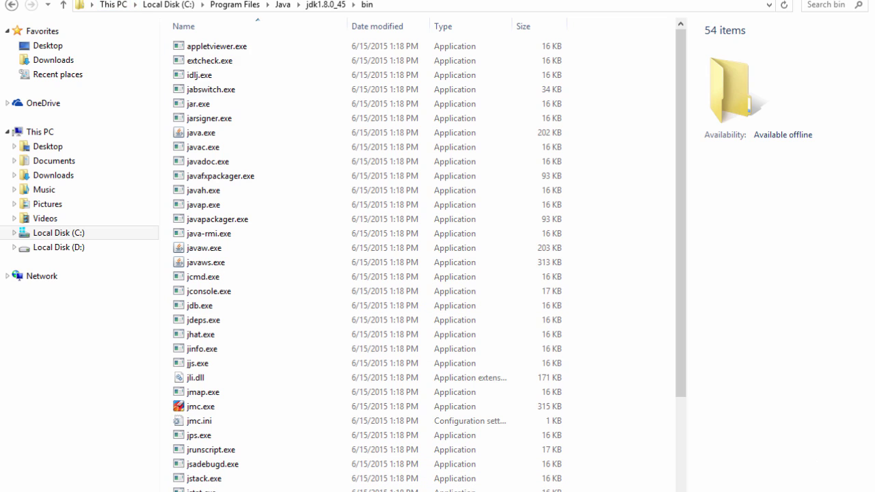
Return to Local Disk (C:) in File Explorer and browse to Program Files\Java\jdk1.8.0_45\bin
click(11, 5)
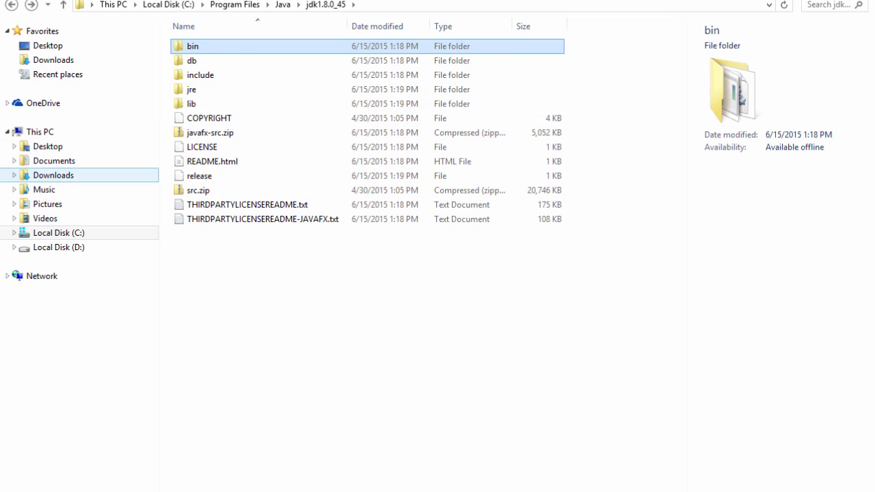
click(12, 5)
click(11, 5)
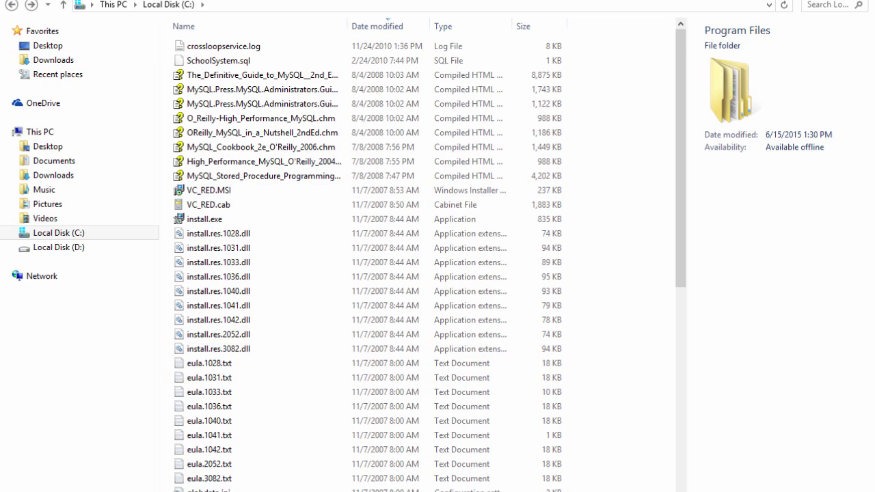
scroll(369, 260, down, 1)
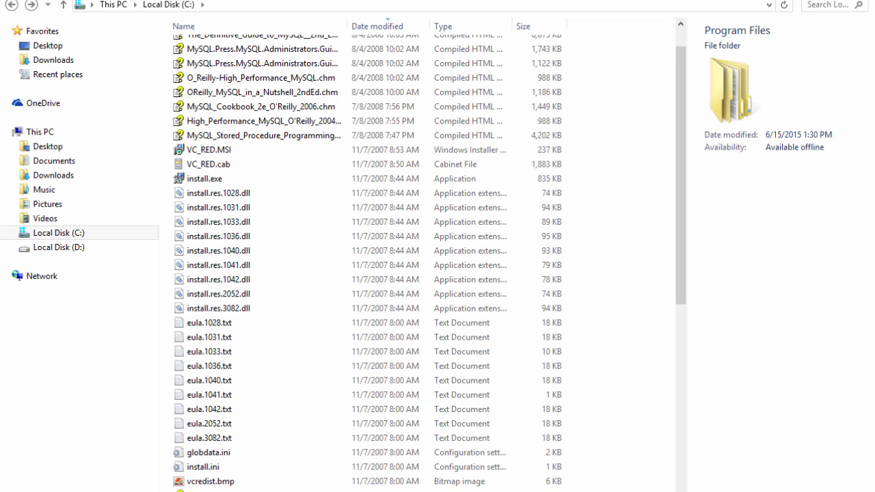
key(Return)
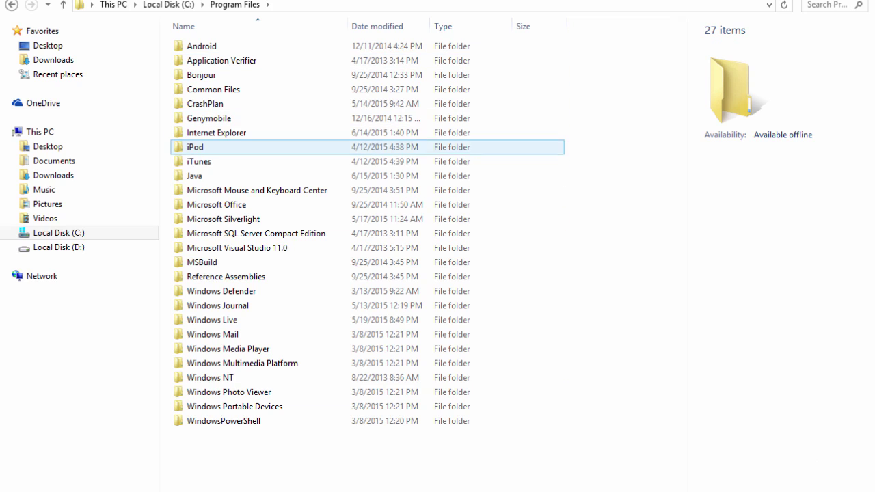
double_click(195, 175)
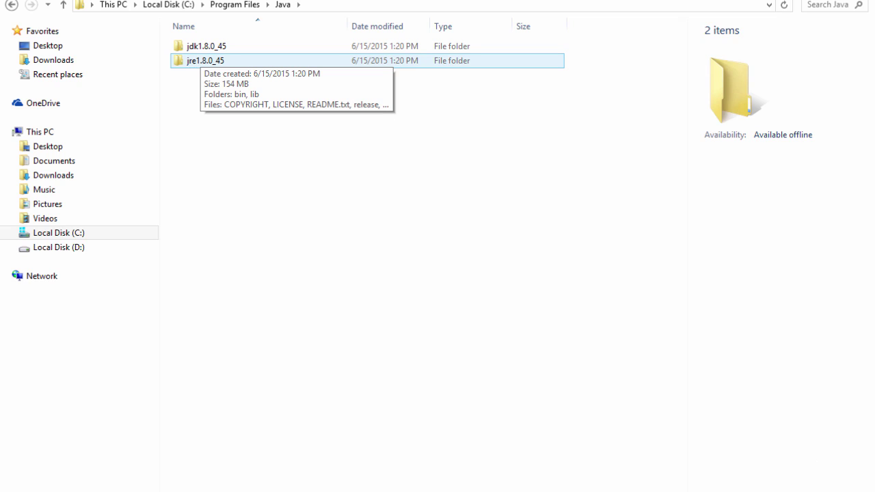
double_click(205, 46)
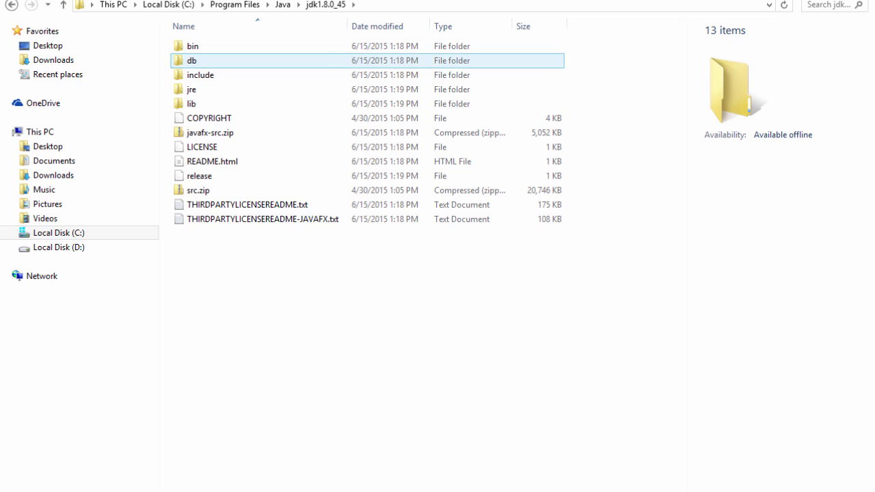
double_click(193, 46)
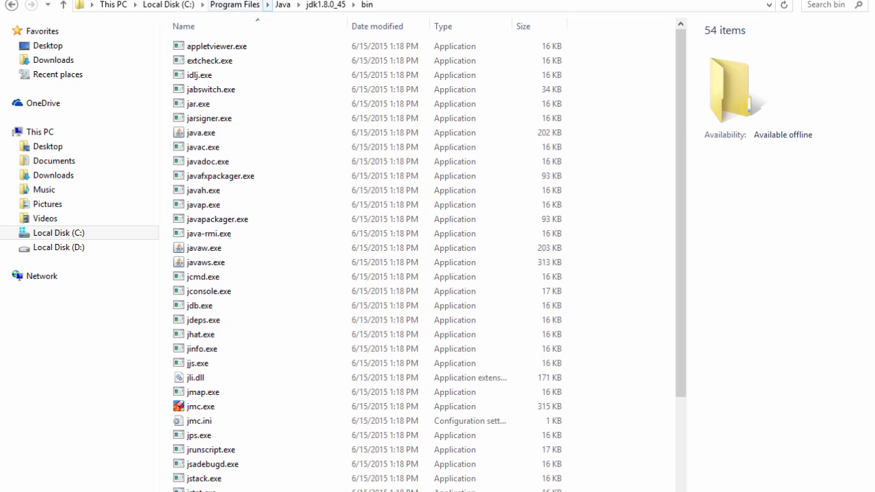
Copy the folder path C:\Program Files\Java\jdk1.8.0_45\bin, and close the Environment Variables and System Properties windows
click(437, 5)
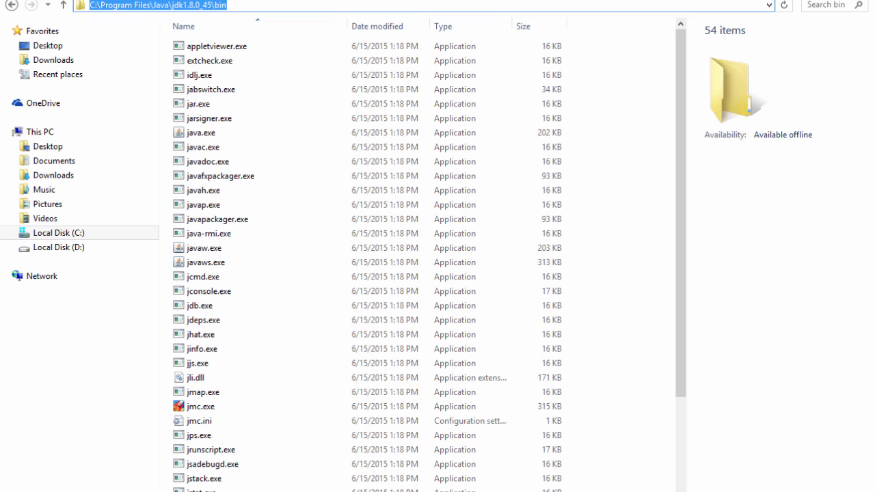
right_click(226, 5)
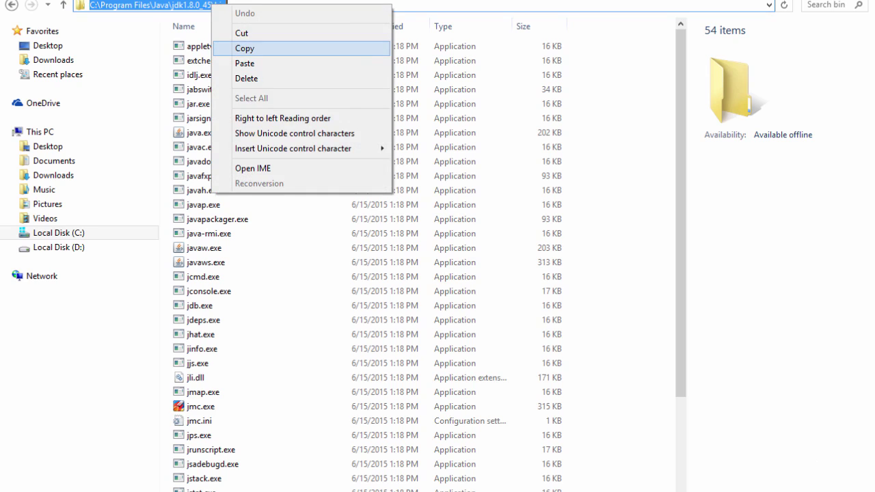
click(240, 48)
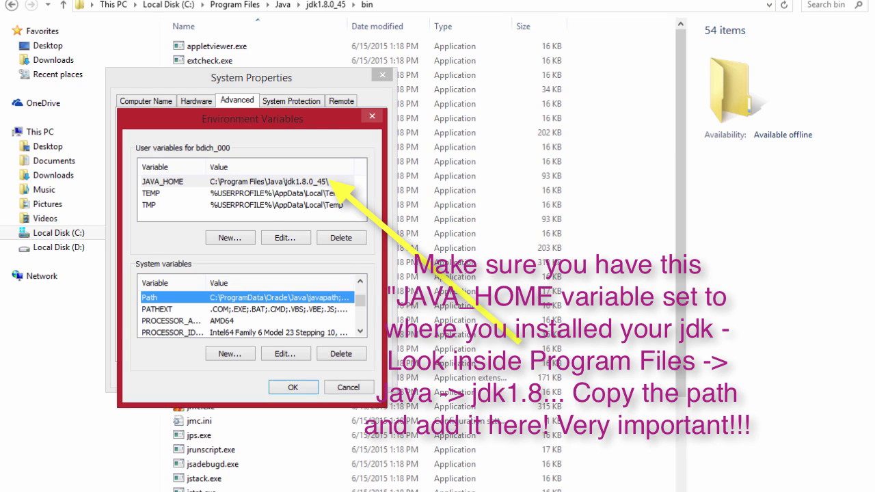
click(372, 116)
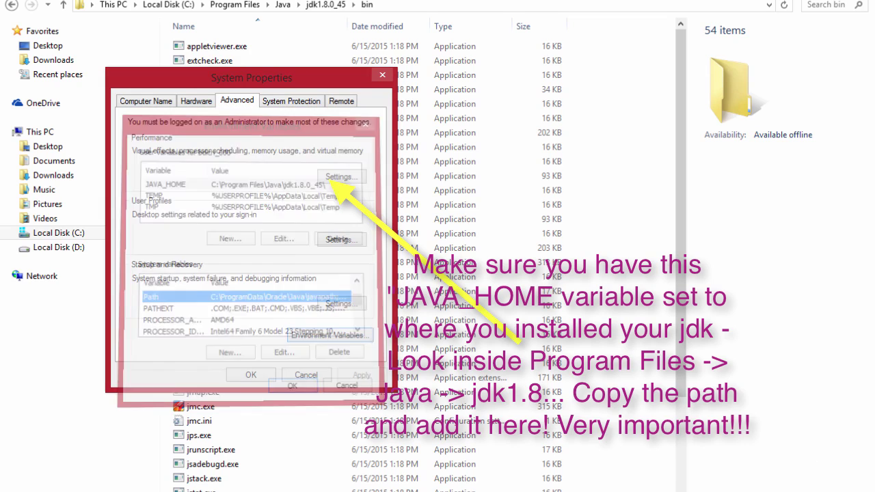
click(382, 75)
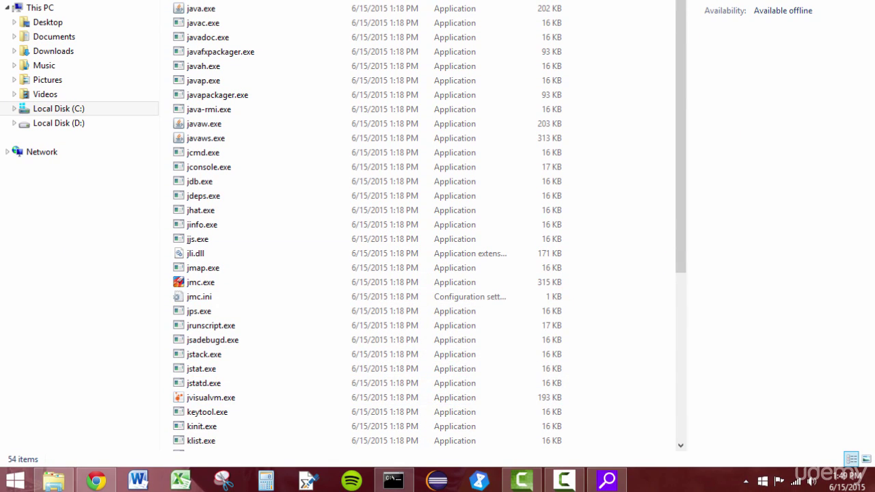
Find Control Panel through a system search and open the Environment Variables window from the System page's advanced system settings
click(15, 480)
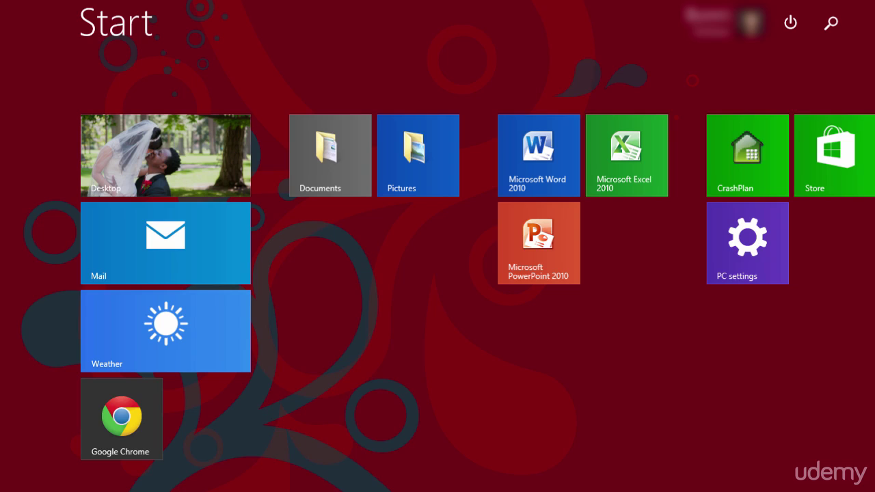
click(830, 22)
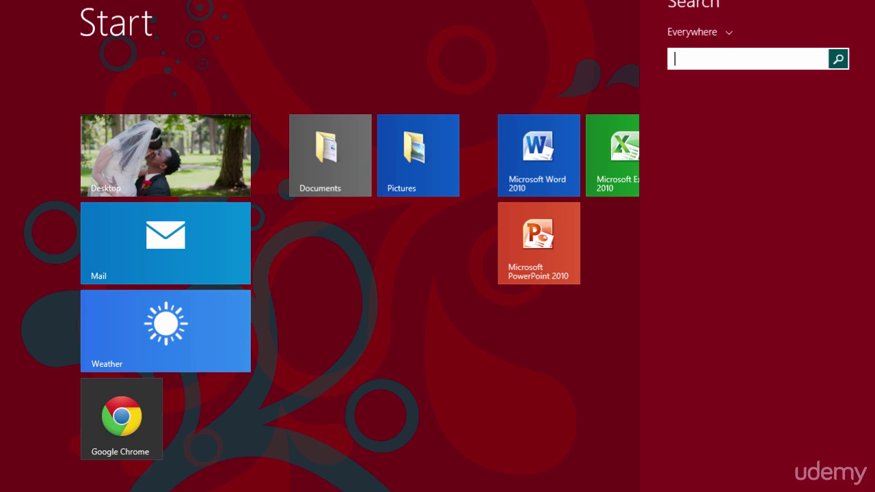
text(contro)
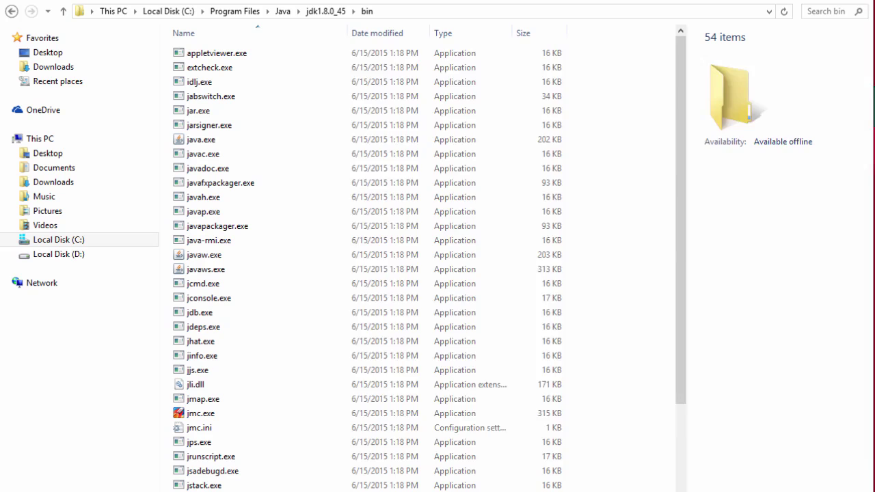
click(401, 153)
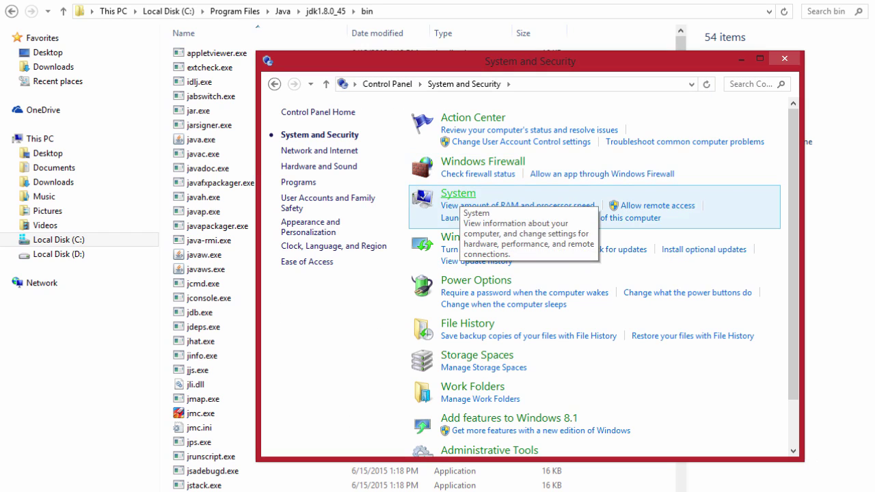
click(458, 194)
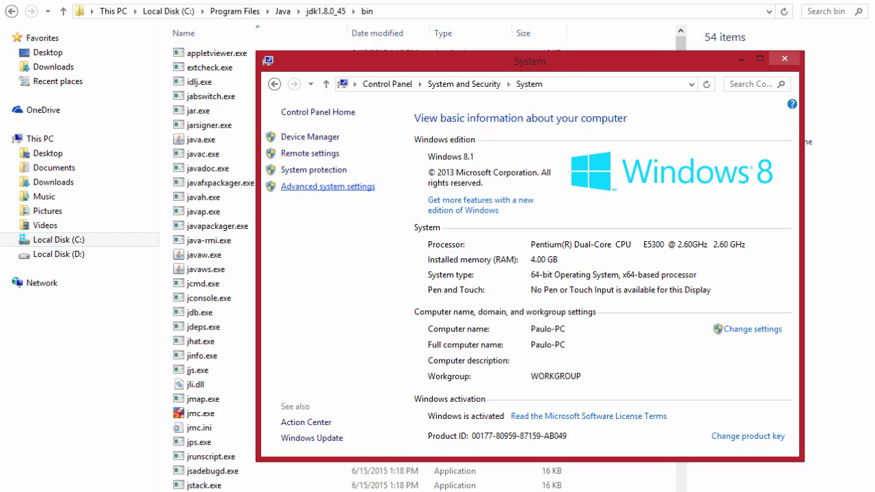
click(327, 186)
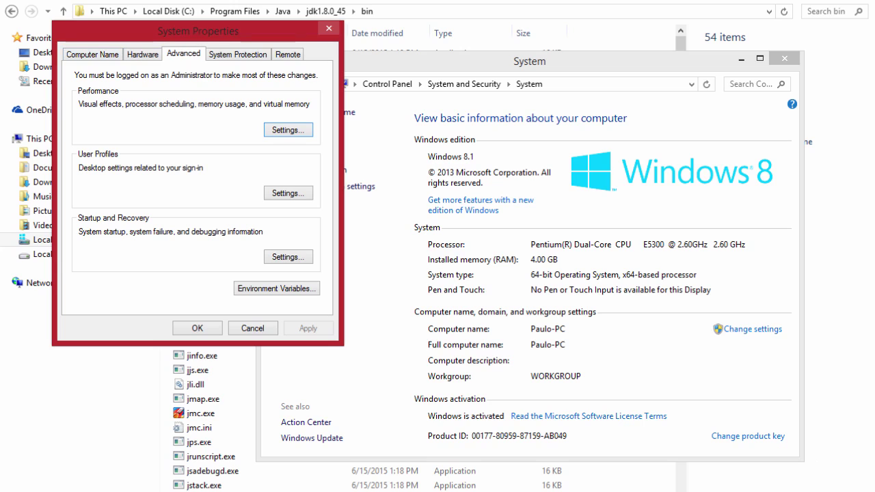
click(276, 288)
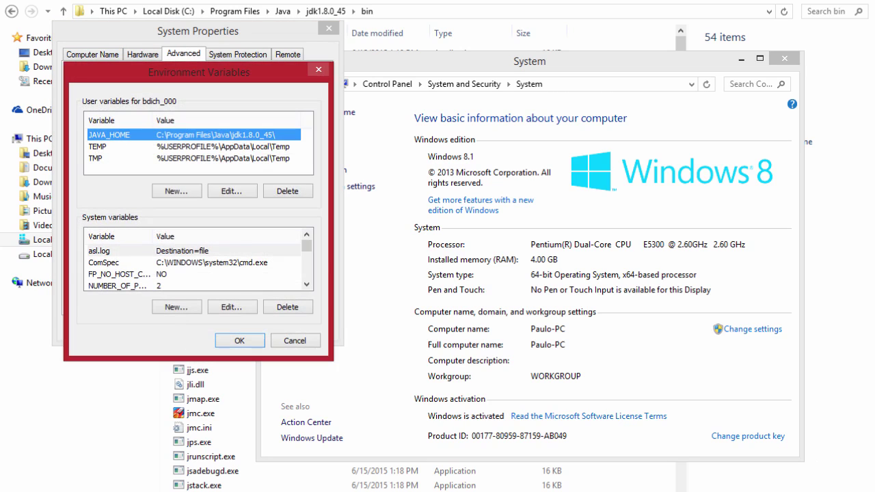
Append ;C:\Program Files\Java\jdk1.8.0_45\bin to the system Path variable, and save the changes through to System Properties
drag(306, 246, 306, 252)
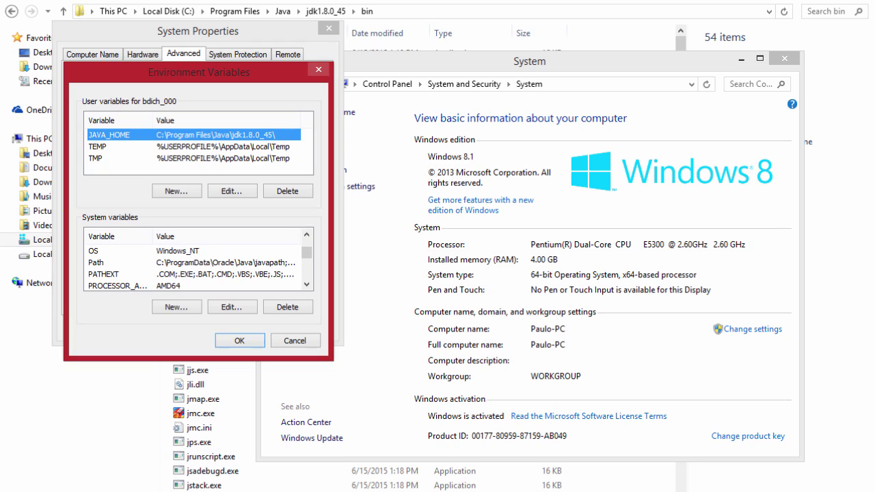
click(194, 263)
click(233, 307)
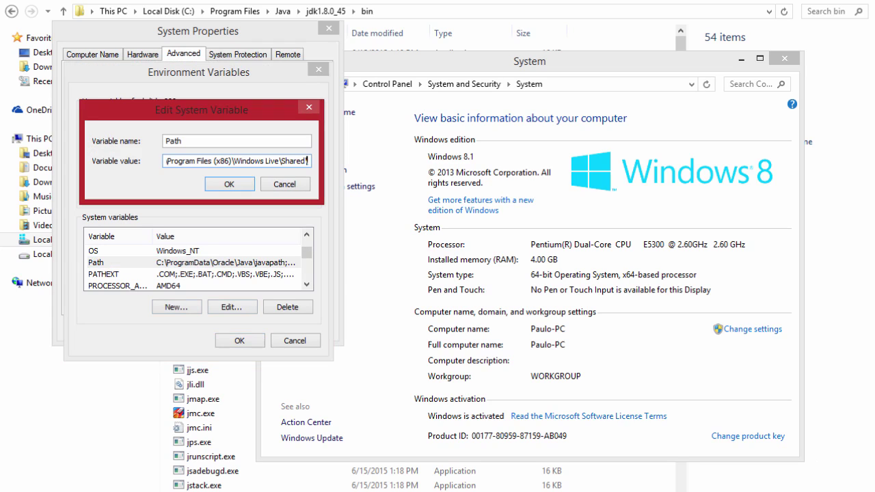
key(BackSpace)
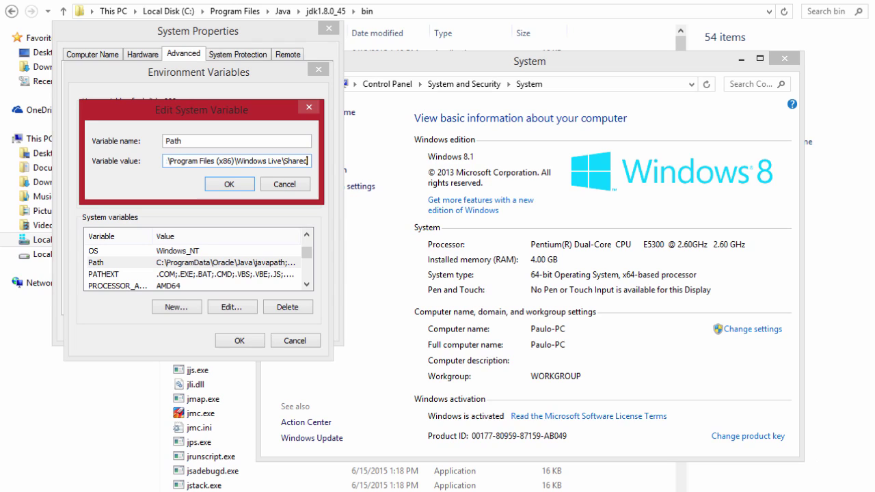
text(;)
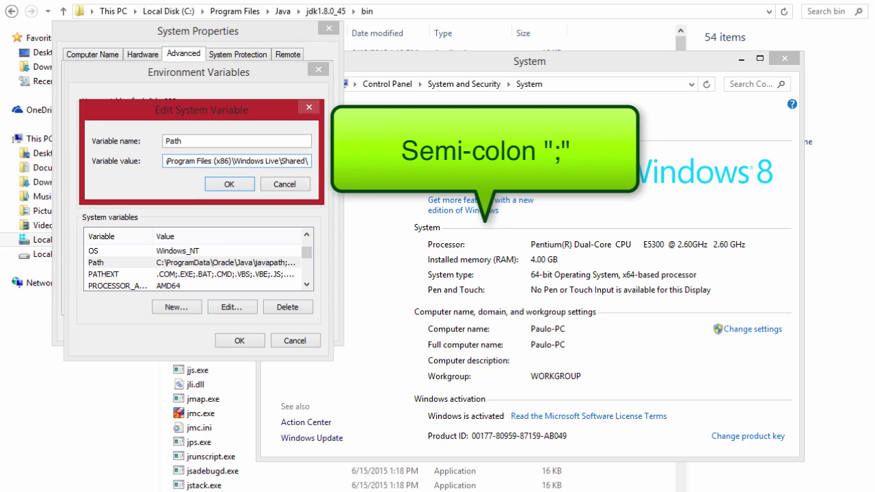
text(;)
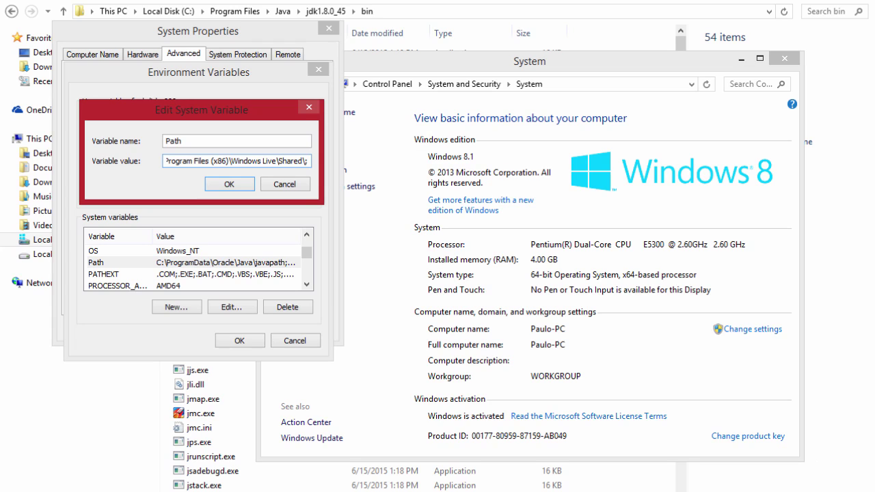
right_click(307, 161)
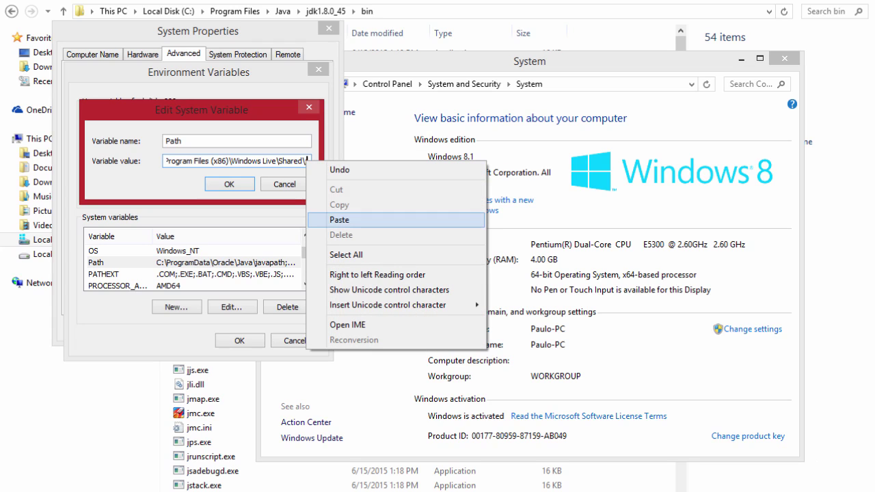
click(340, 219)
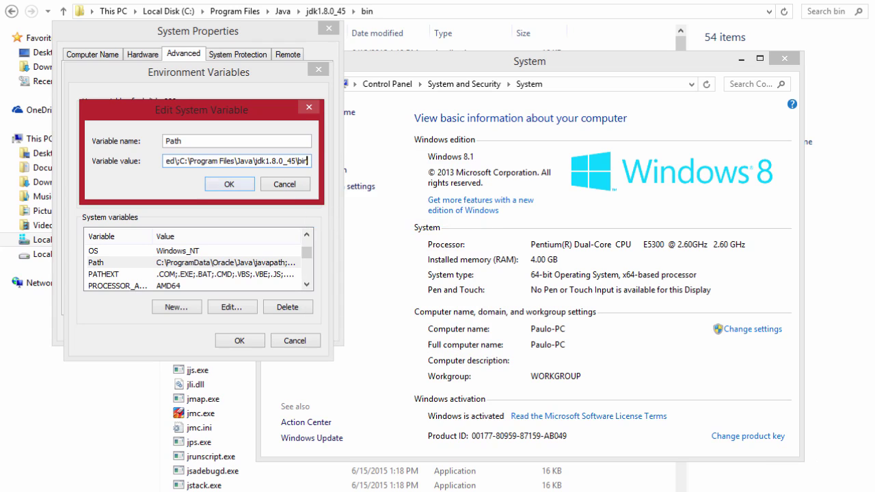
key(Return)
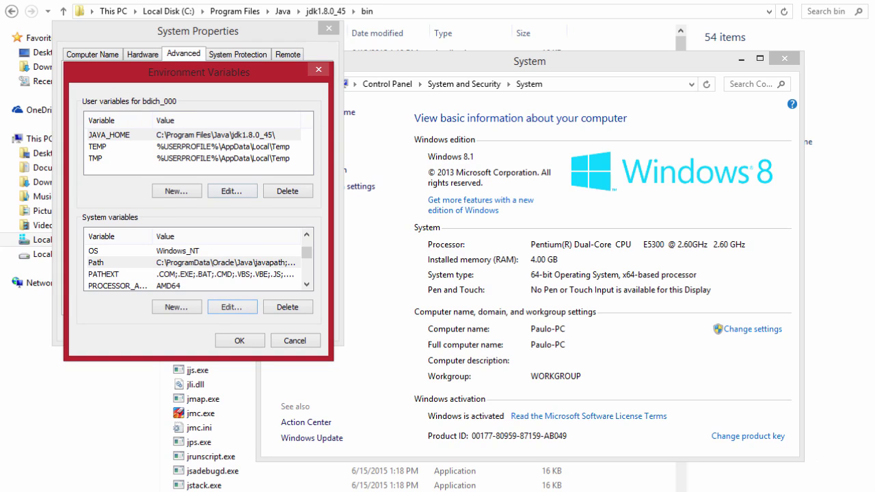
click(239, 341)
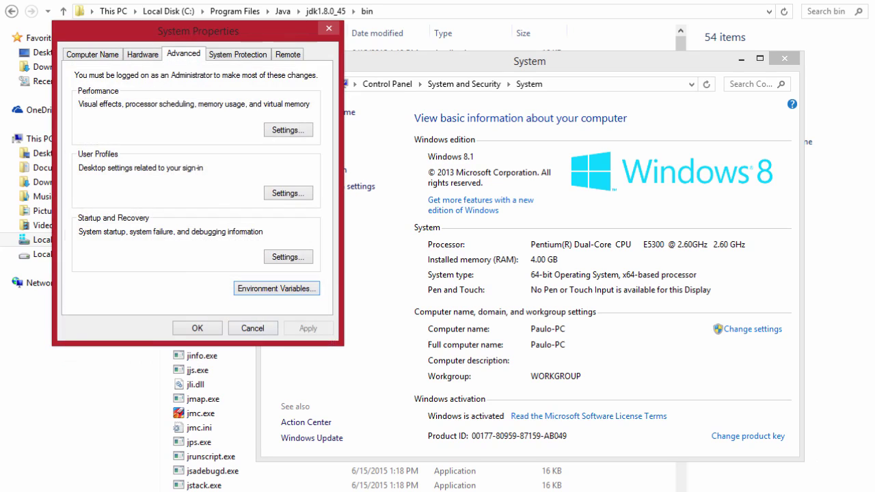
click(196, 328)
Replace the old Command Prompt session with a new one, run javac in it, and review the output
click(393, 491)
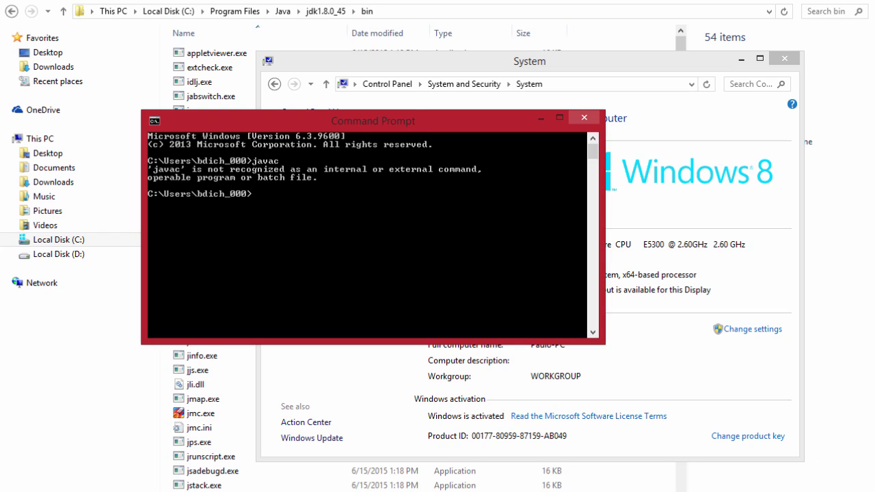
click(584, 118)
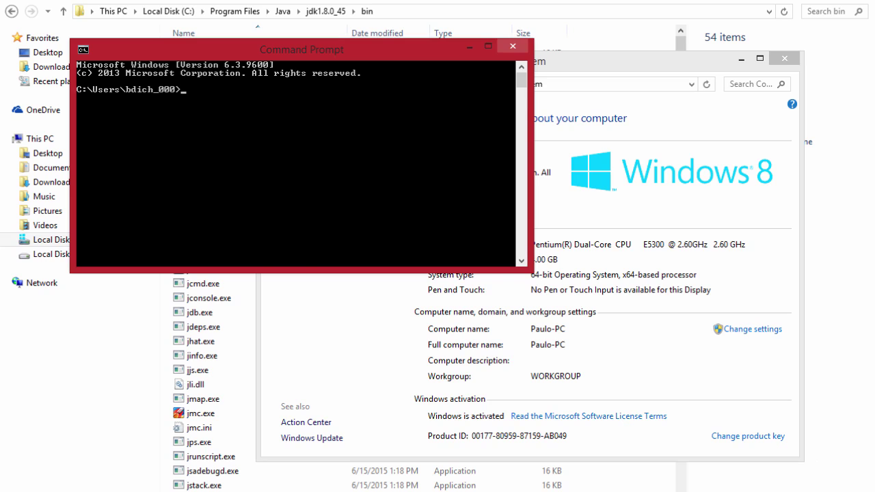
text(javac)
key(Return)
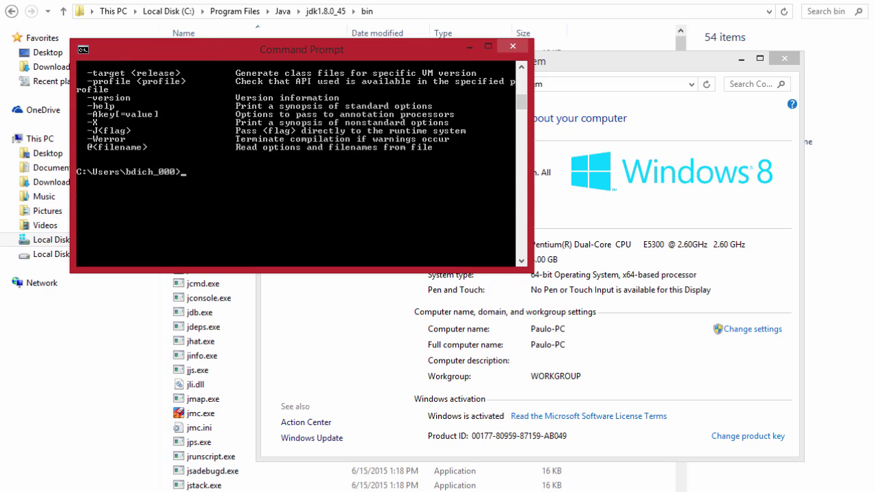
scroll(301, 164, up, 8)
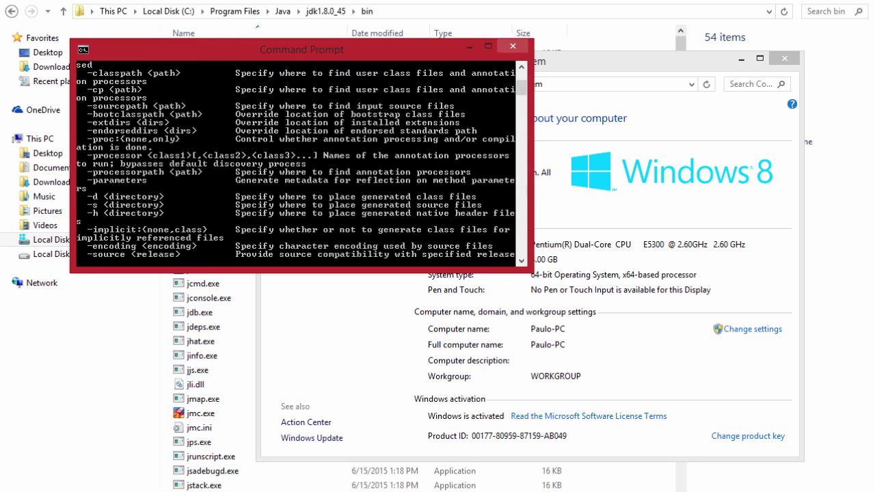
scroll(302, 164, up, 4)
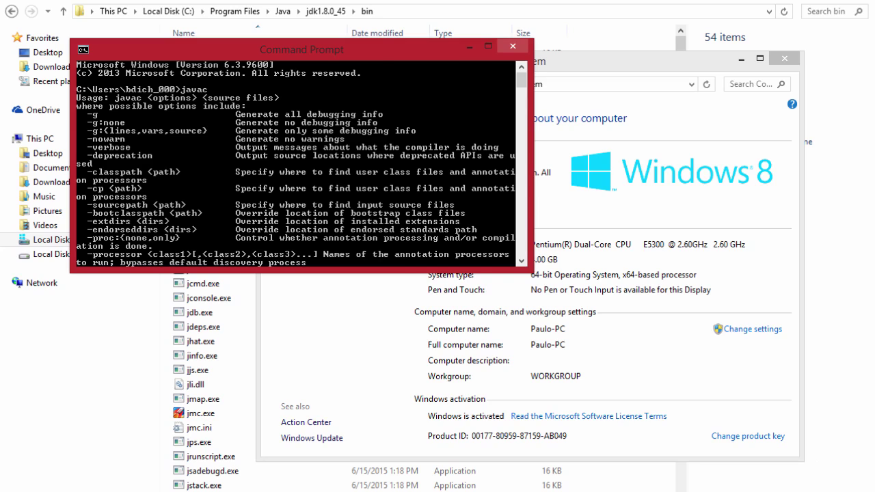
scroll(301, 164, down, 2)
scroll(301, 164, down, 1)
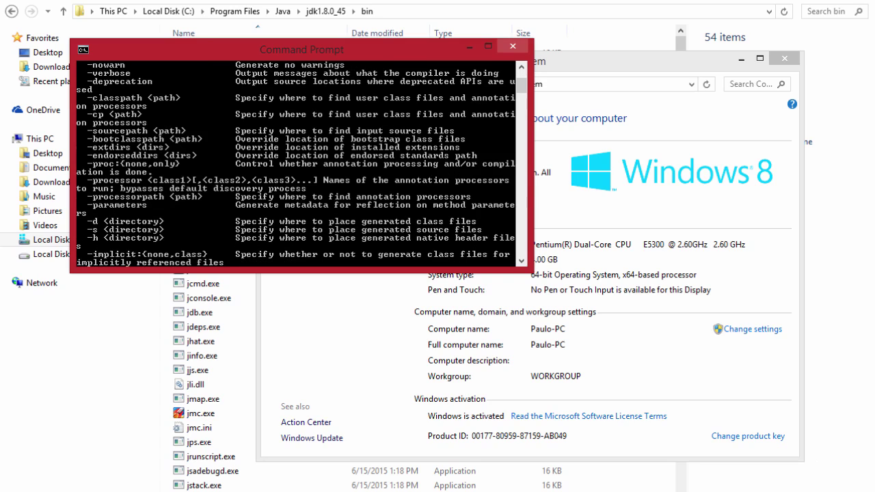